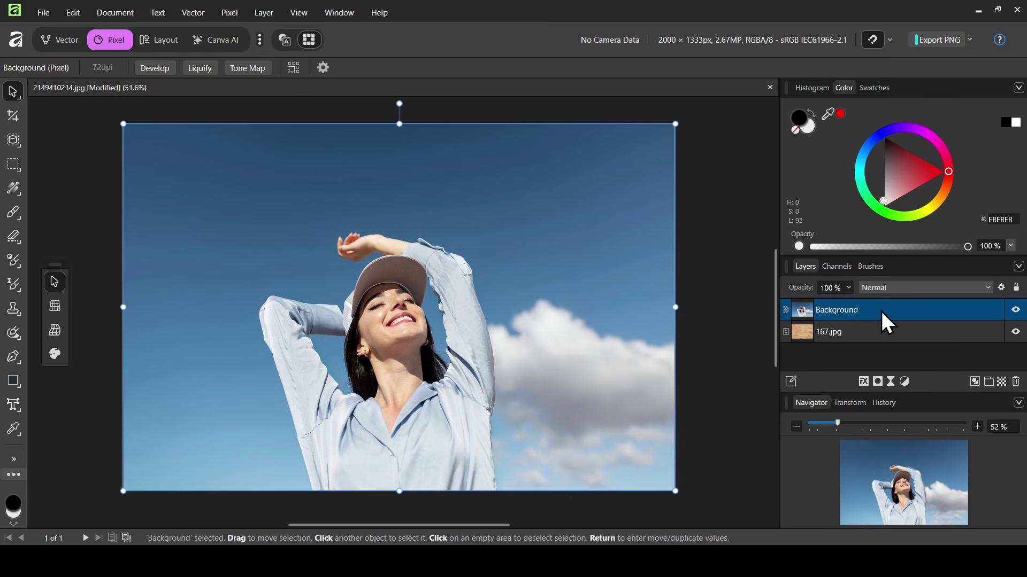
Hide the portrait to check the 167.jpg wood texture, then show and reselect the portrait layer
click(1015, 311)
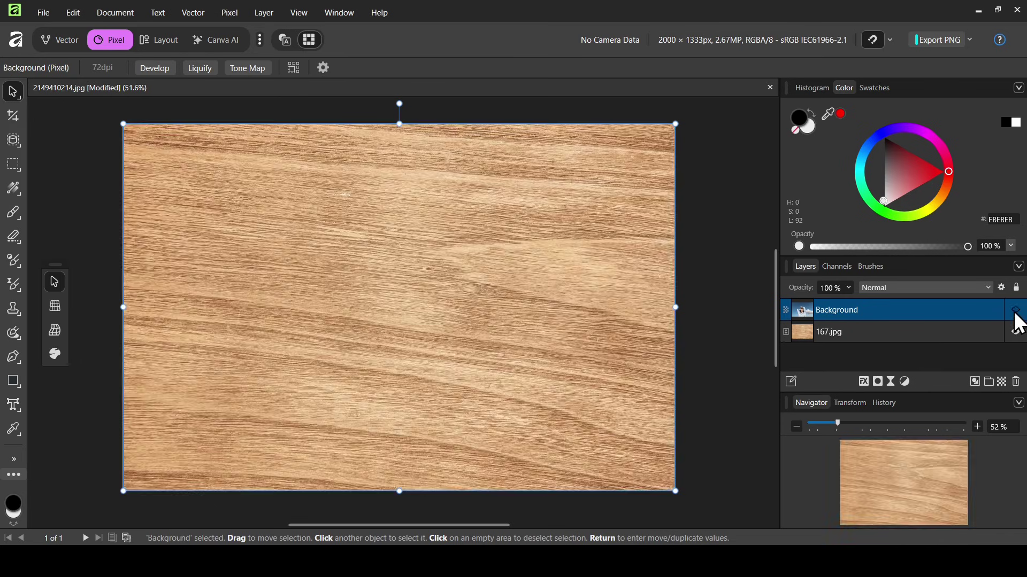
click(893, 334)
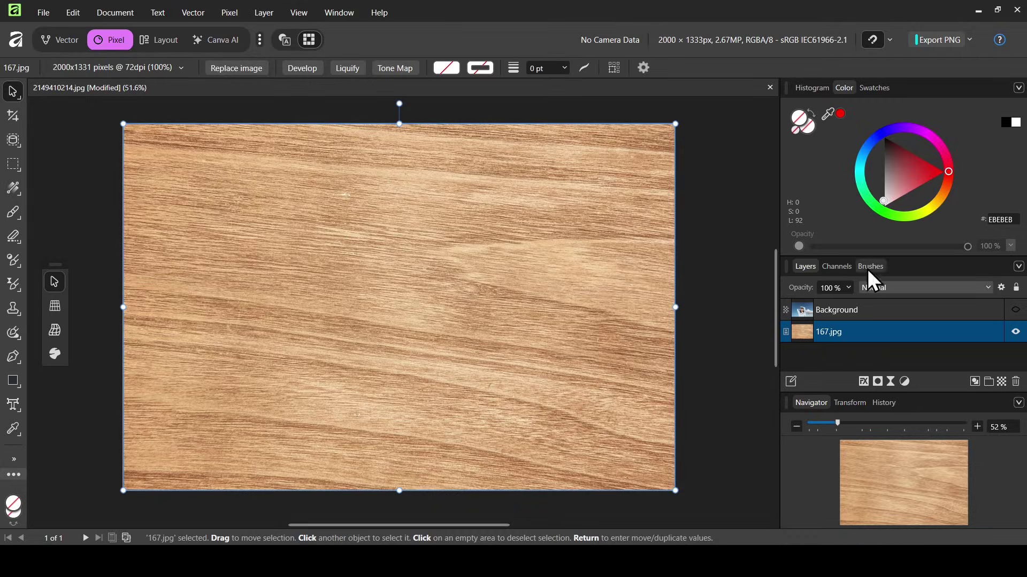
click(992, 312)
click(1015, 310)
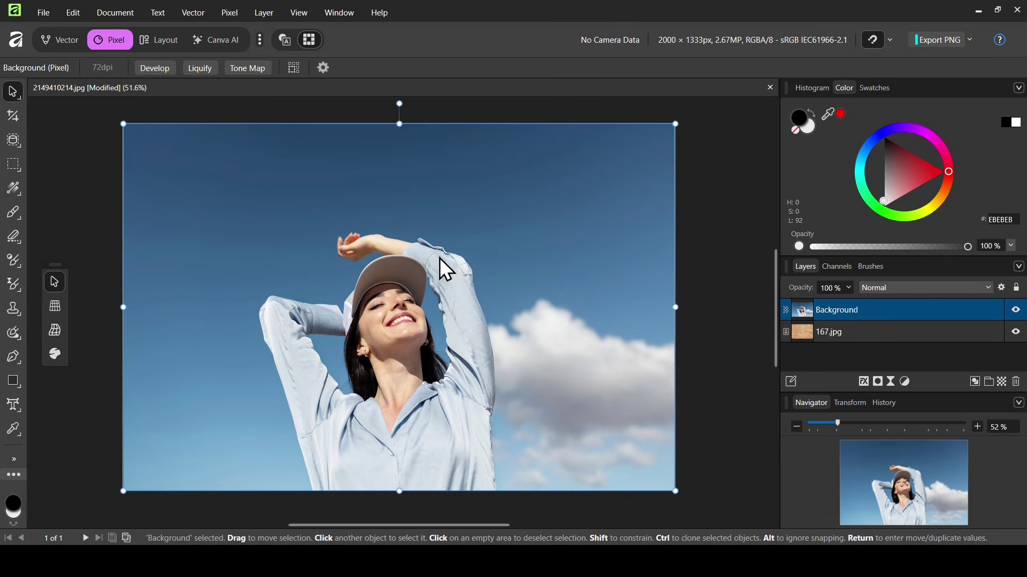
Draw a rectangle over the portrait's upper-left area around the hat, then return to the Move Tool
click(15, 383)
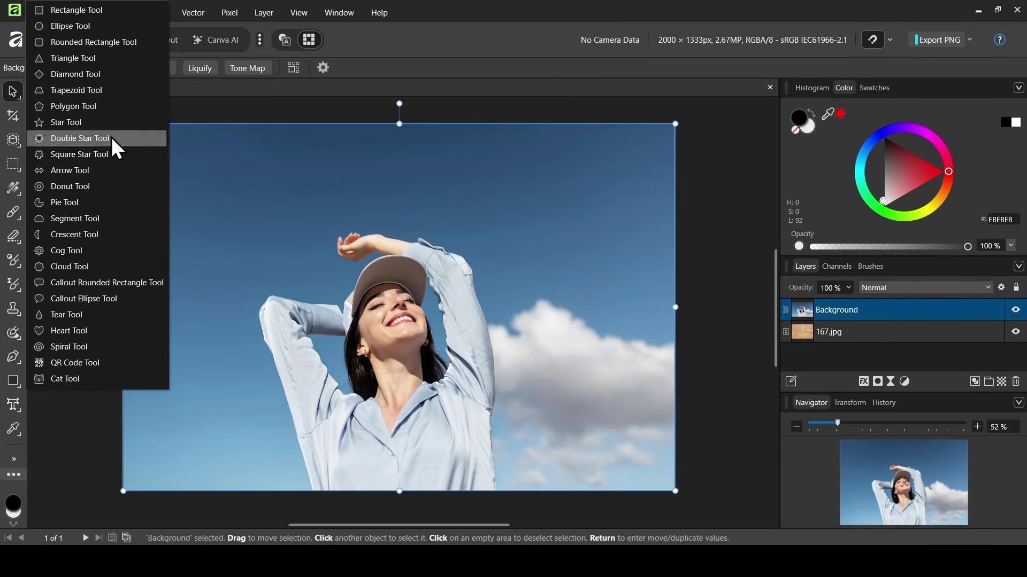
click(103, 10)
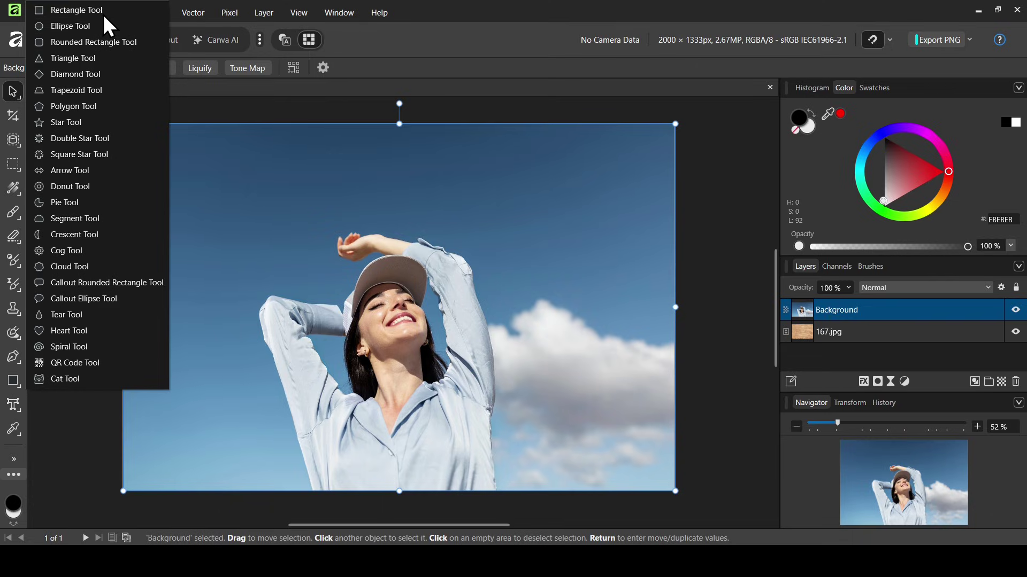
drag(238, 206, 395, 306)
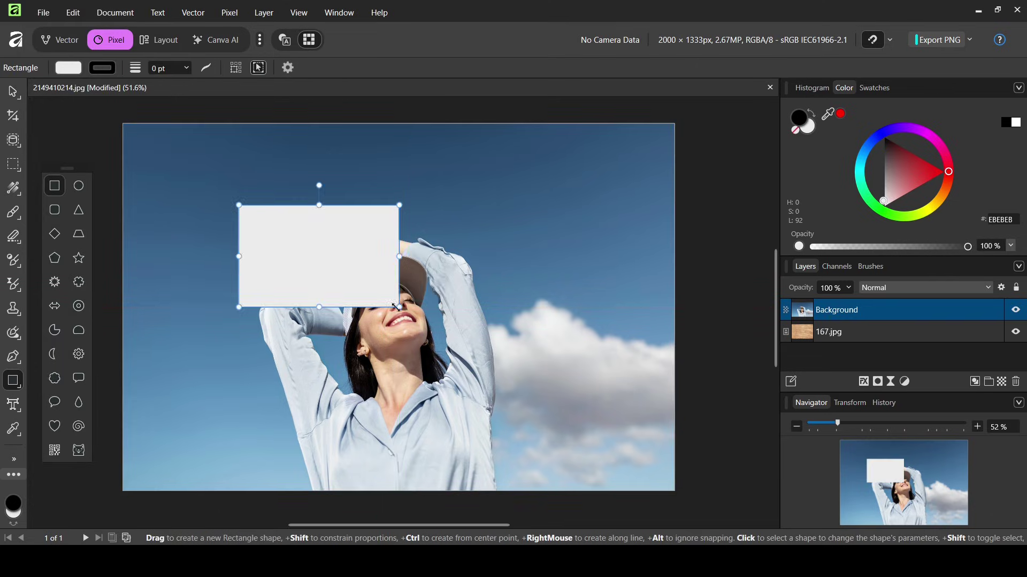
click(14, 90)
click(65, 90)
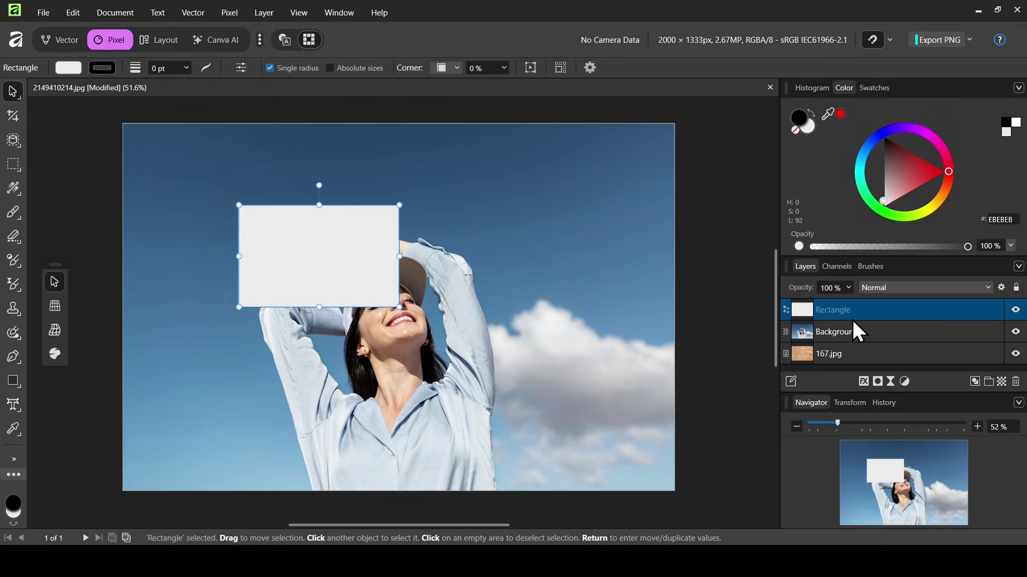
click(1016, 311)
Make the rectangle a clipping mask for the portrait layer, then select the portrait layer itself
click(1015, 310)
drag(1016, 315, 803, 329)
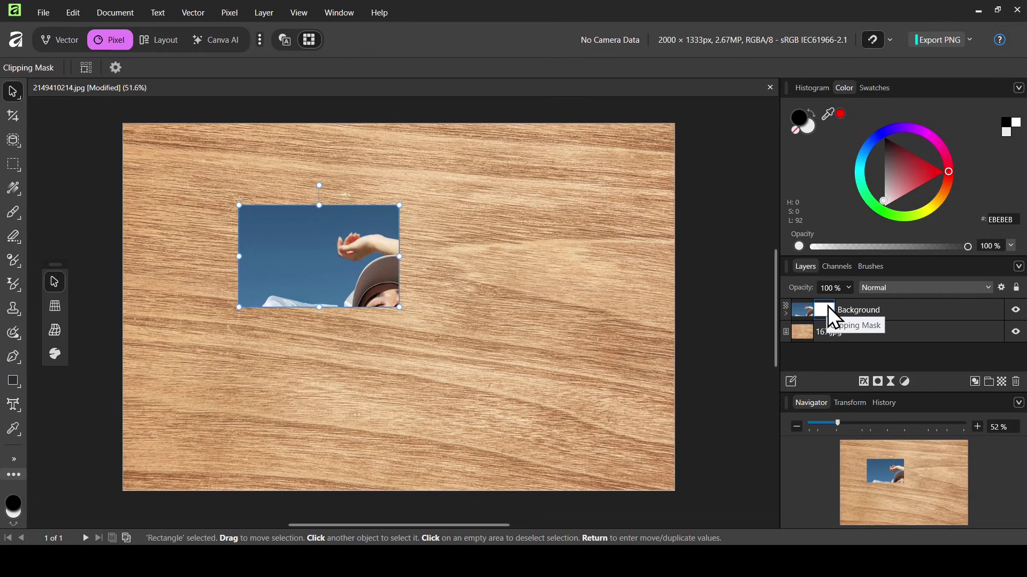
click(801, 308)
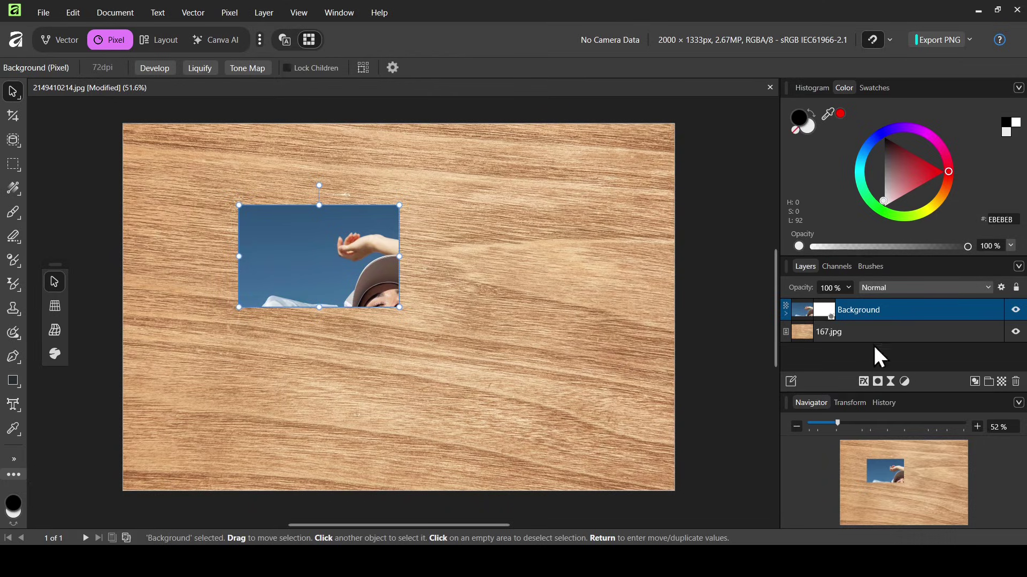
Give the clipped photo a white Inside outline of about 13.7 px in Layer Effects
click(863, 380)
drag(572, 88, 816, 92)
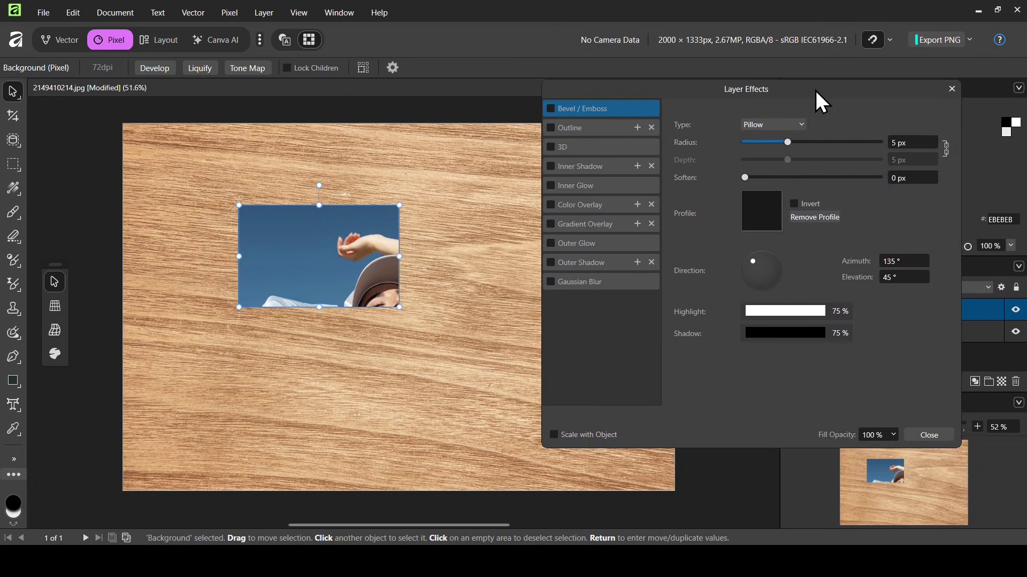
click(573, 129)
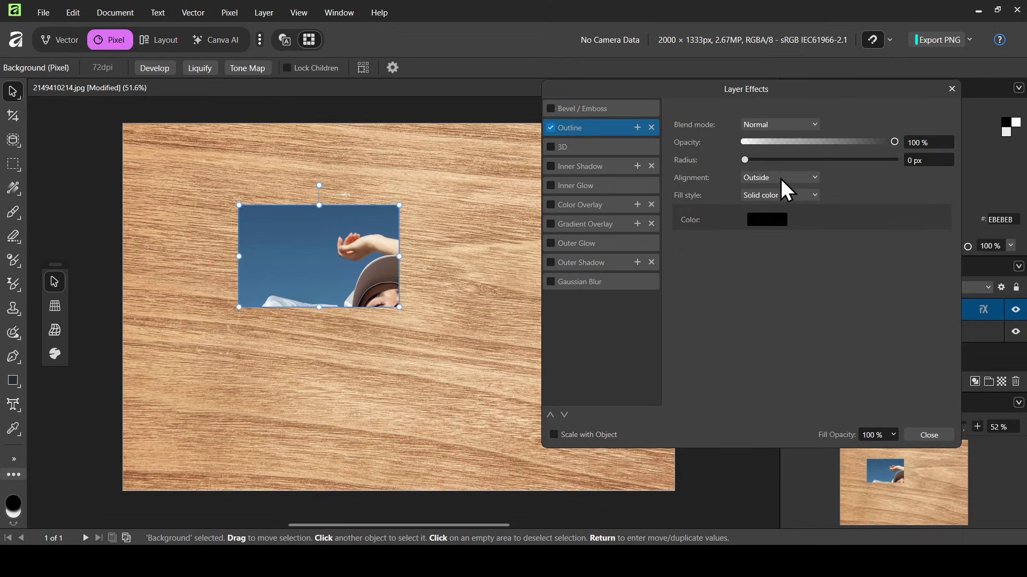
click(773, 222)
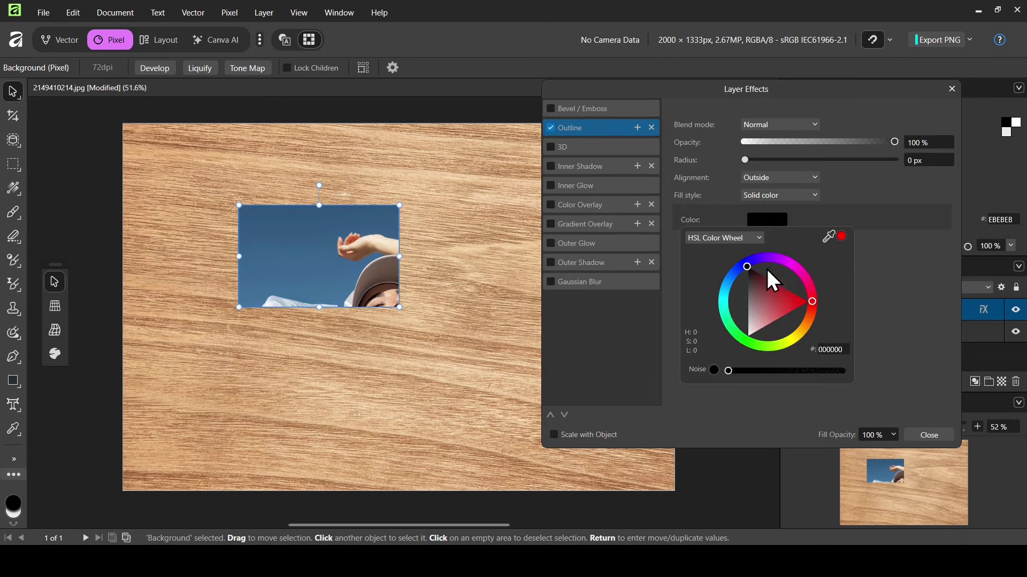
drag(762, 291, 727, 385)
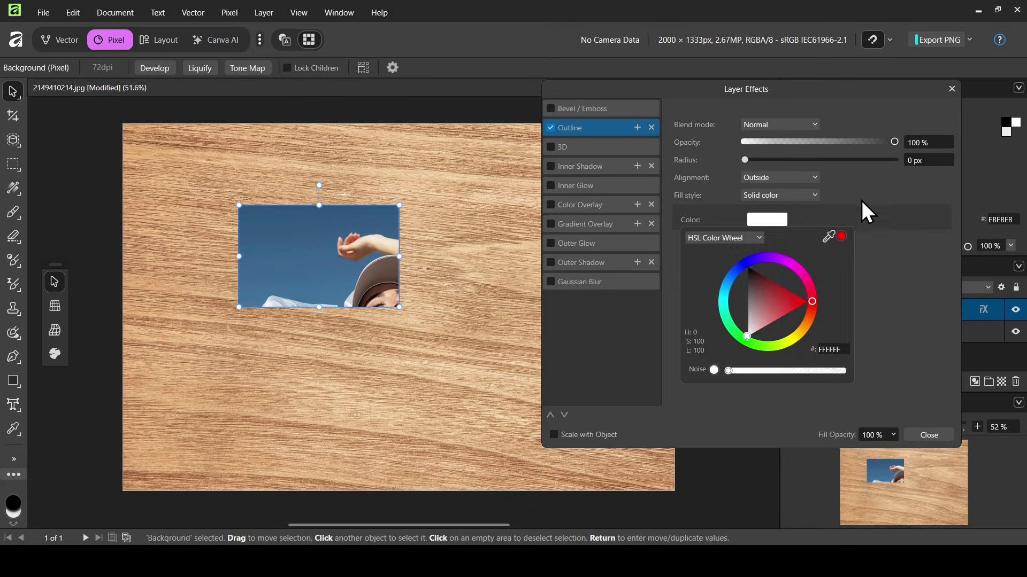
drag(744, 162, 822, 162)
click(779, 181)
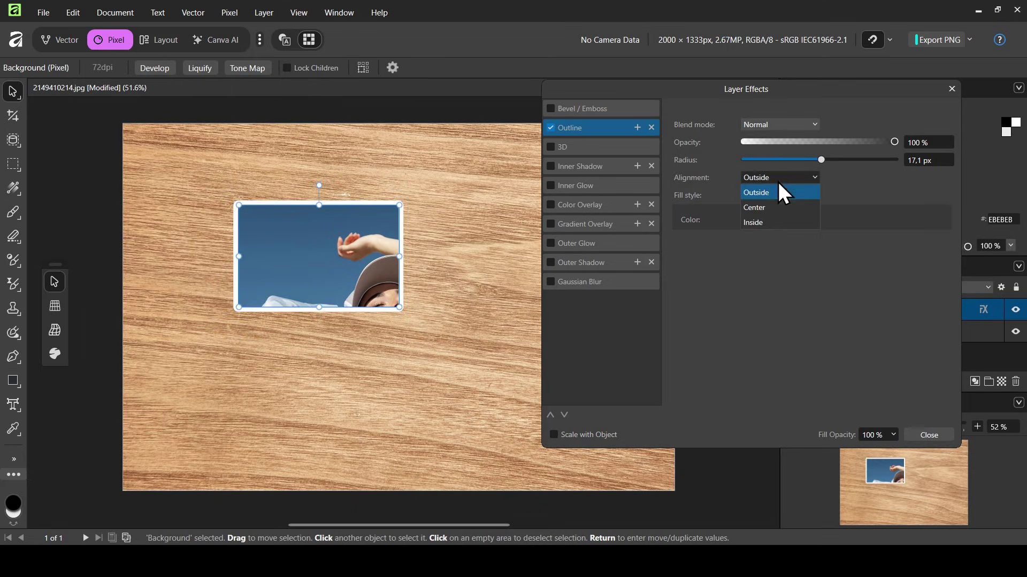
click(769, 206)
click(779, 180)
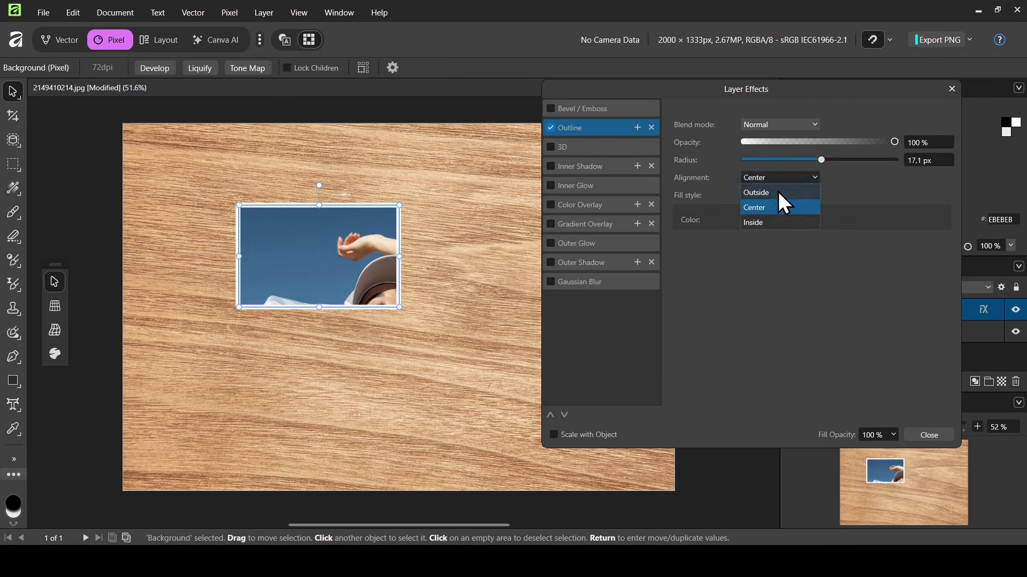
click(775, 222)
click(819, 161)
drag(820, 163, 817, 162)
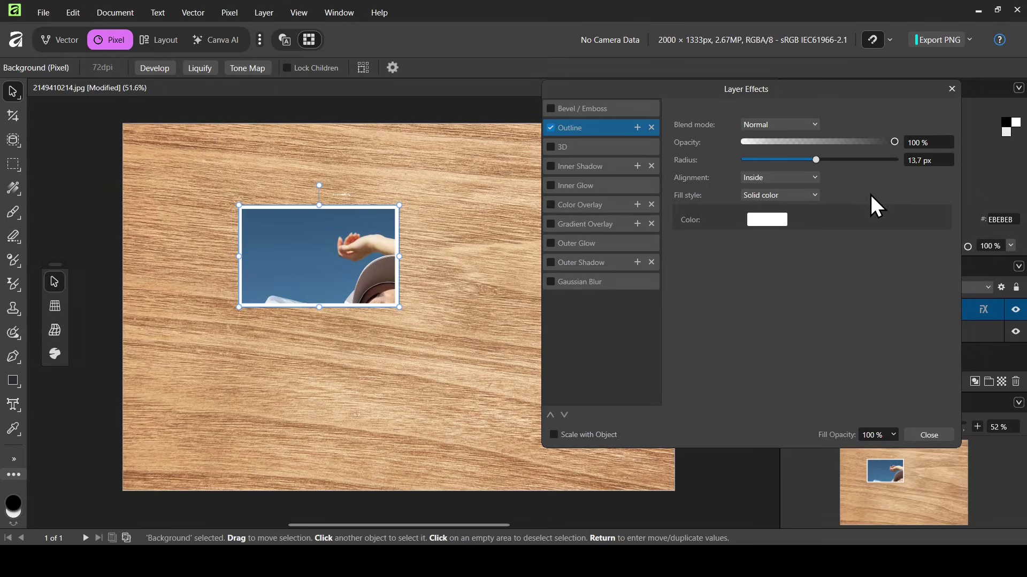
Add an Outer Shadow with 16.2 px radius and 12.1 px offset, and close Layer Effects
click(590, 261)
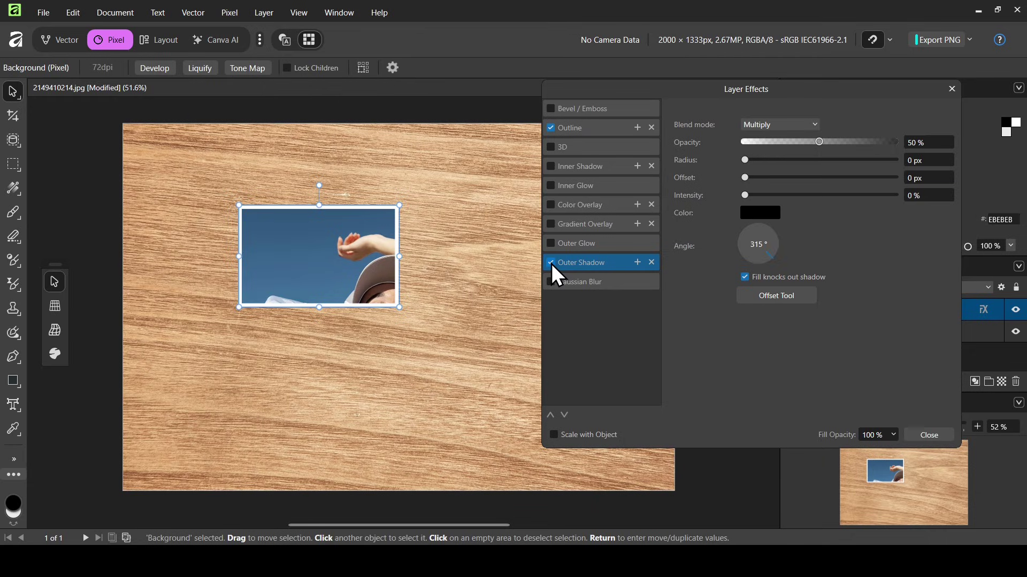
drag(744, 161, 800, 160)
drag(746, 178, 793, 175)
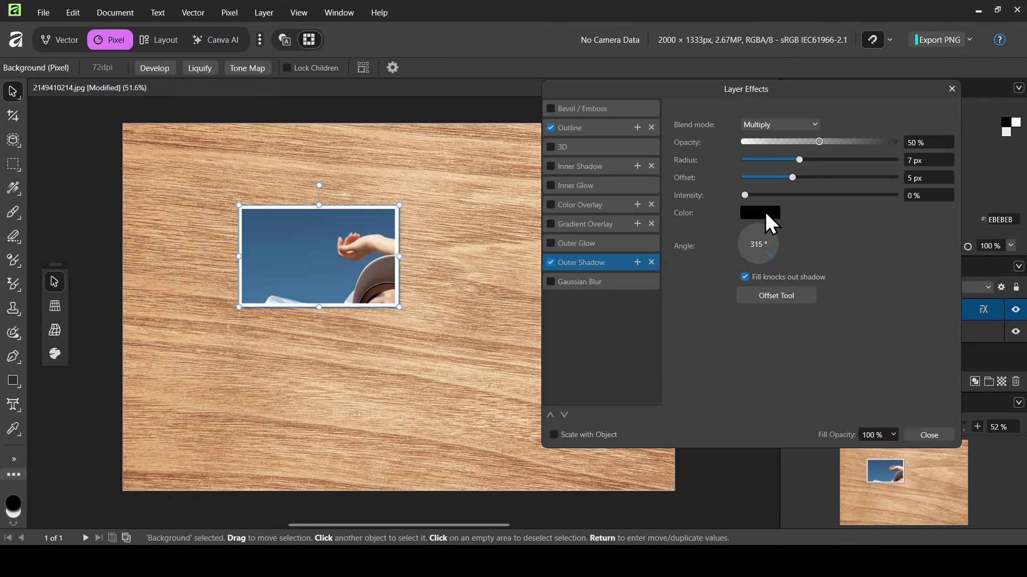
drag(799, 159, 820, 159)
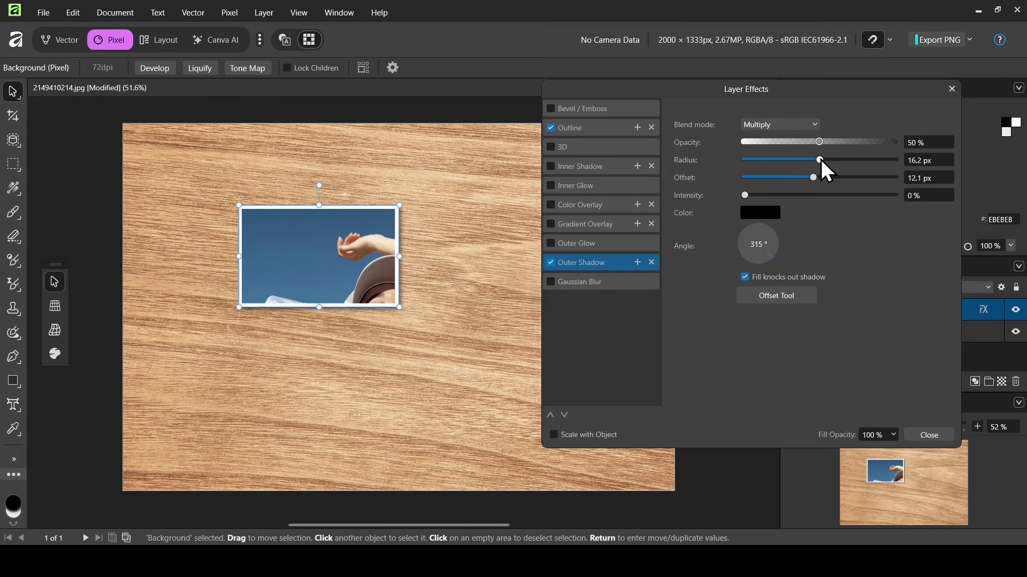
click(951, 89)
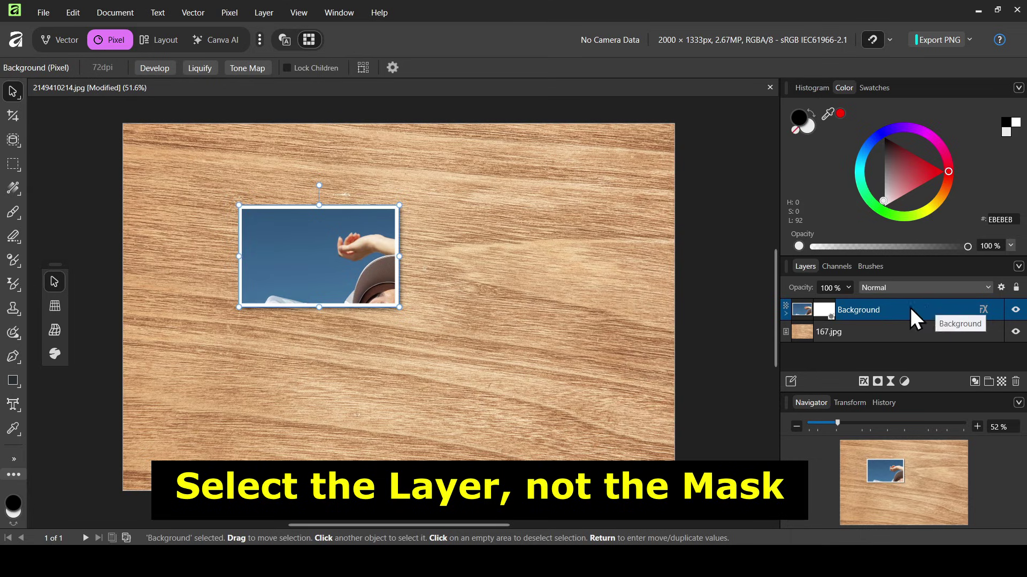
Duplicate the framed portrait and move the copy's frame up-right, tilted about 22° counter-clockwise
click(829, 310)
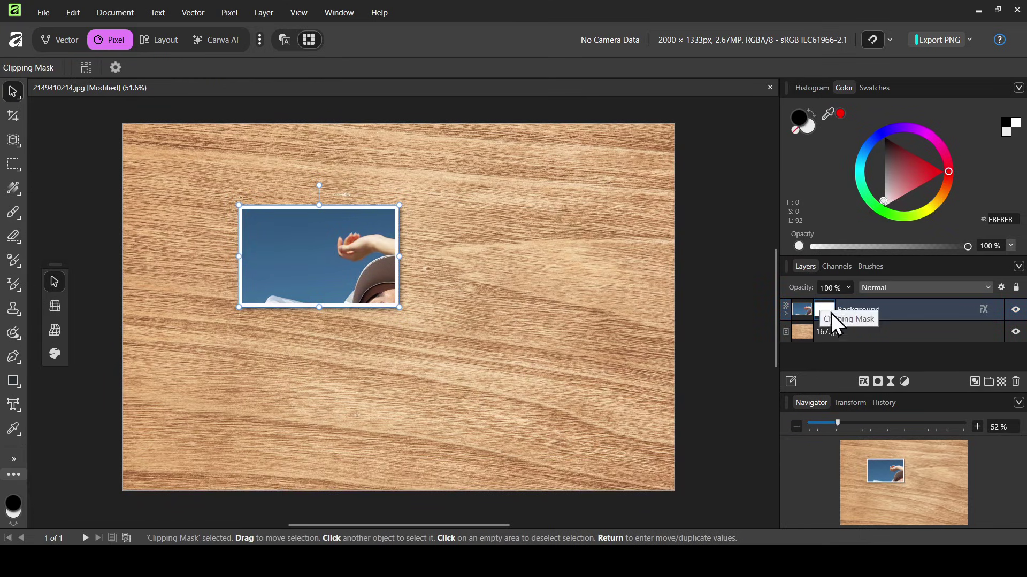
click(804, 310)
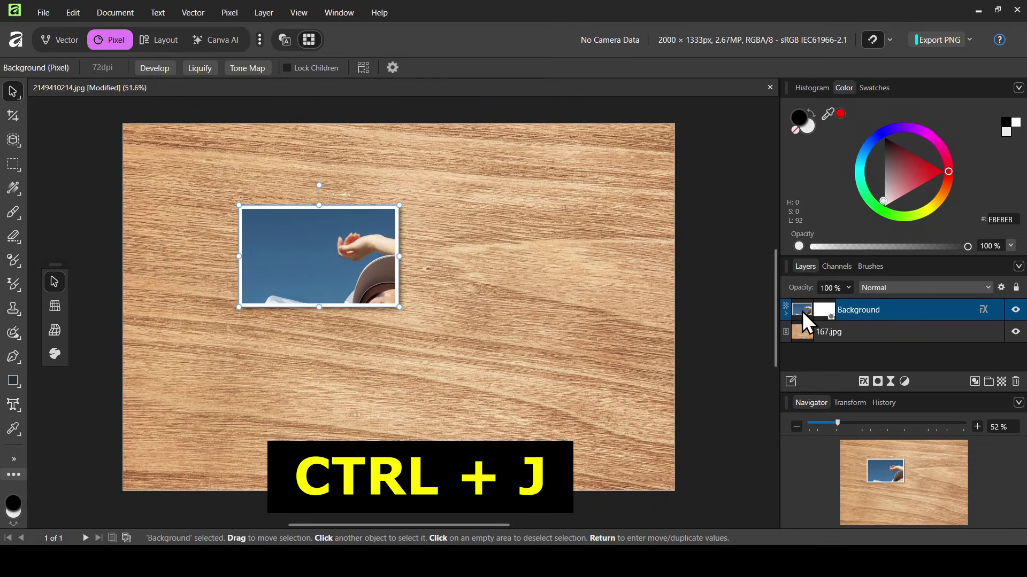
key(ctrl+j)
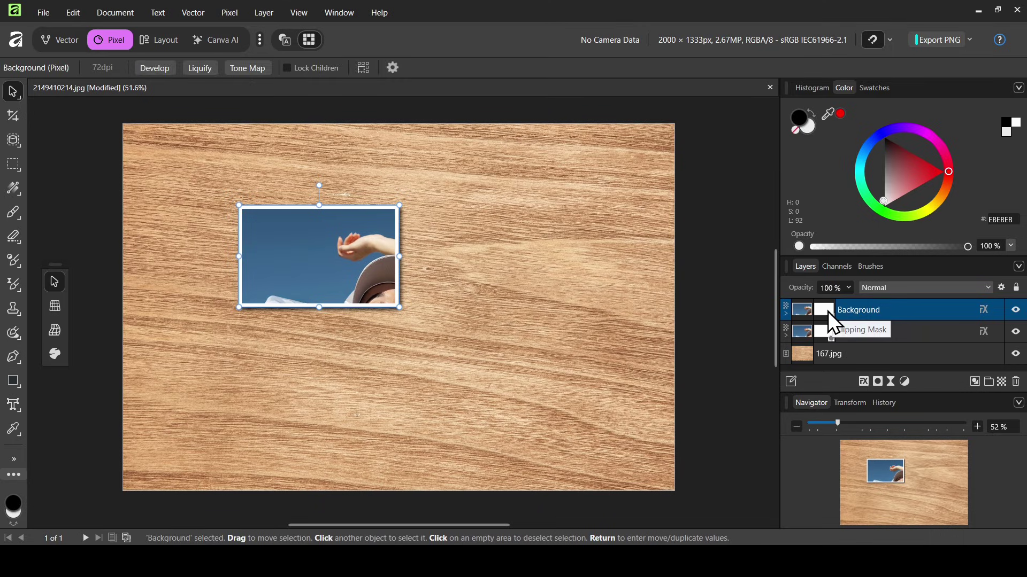
click(827, 311)
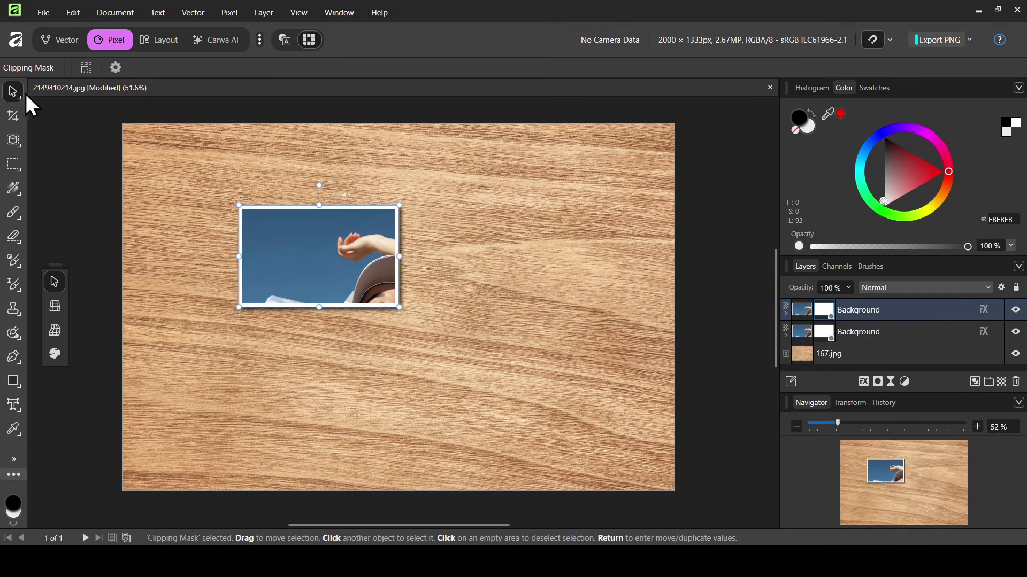
drag(358, 268, 447, 221)
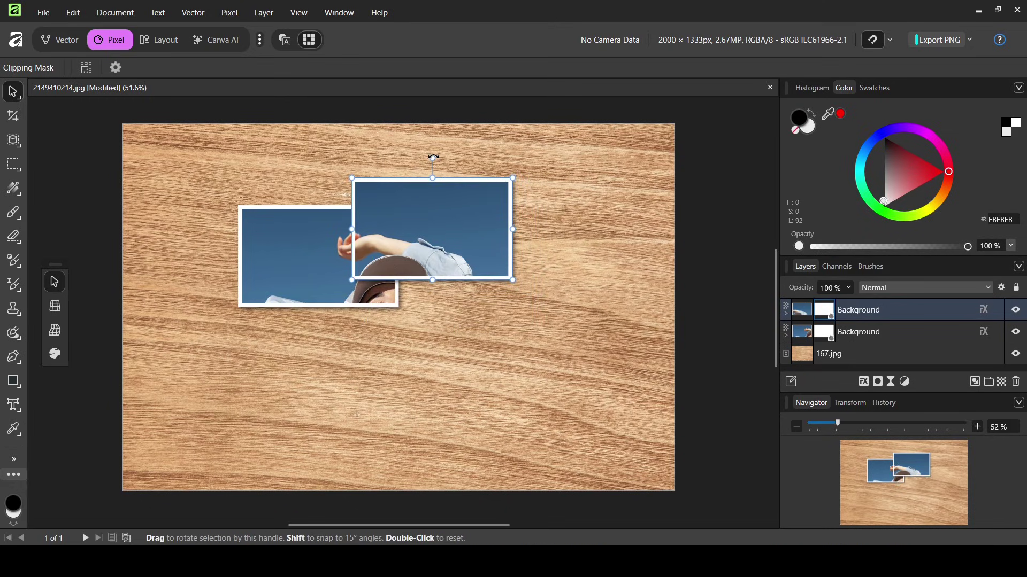
drag(431, 157, 403, 152)
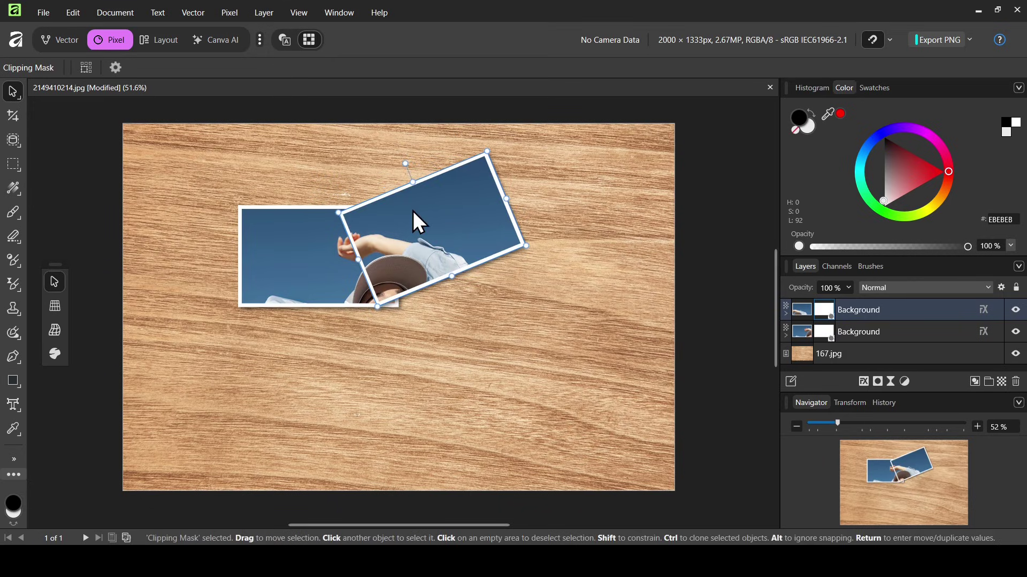
drag(413, 211, 424, 219)
Reposition the lower copy's frame upright at the left over the woman's face
click(824, 334)
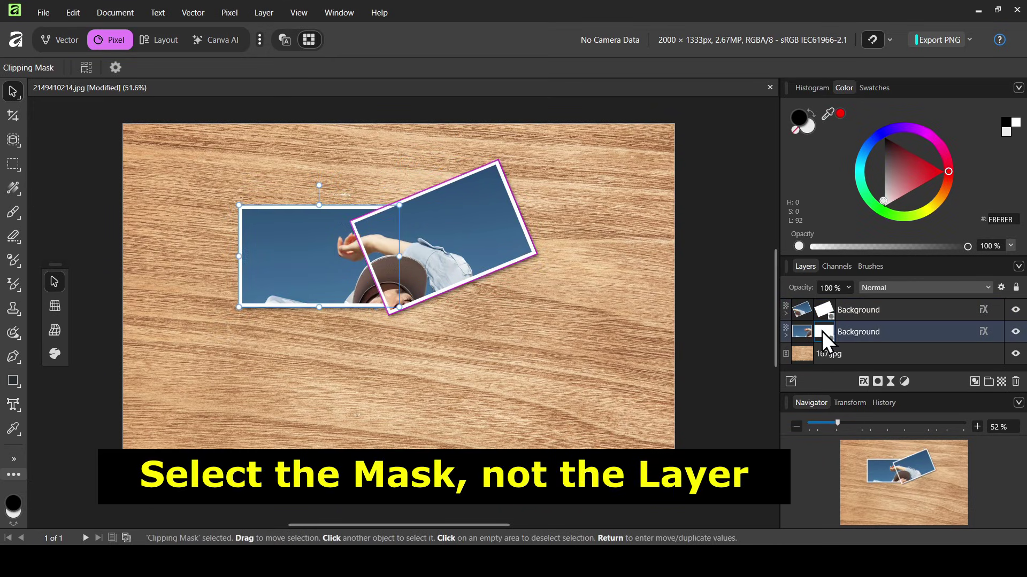
drag(313, 252, 315, 296)
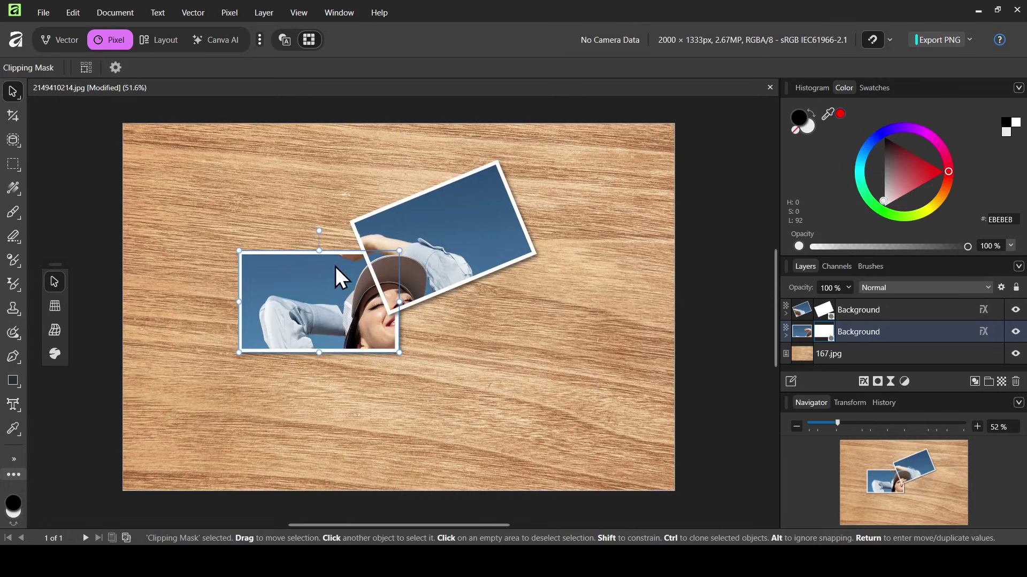
drag(319, 230, 348, 235)
drag(314, 293, 321, 261)
drag(360, 198, 326, 303)
click(807, 312)
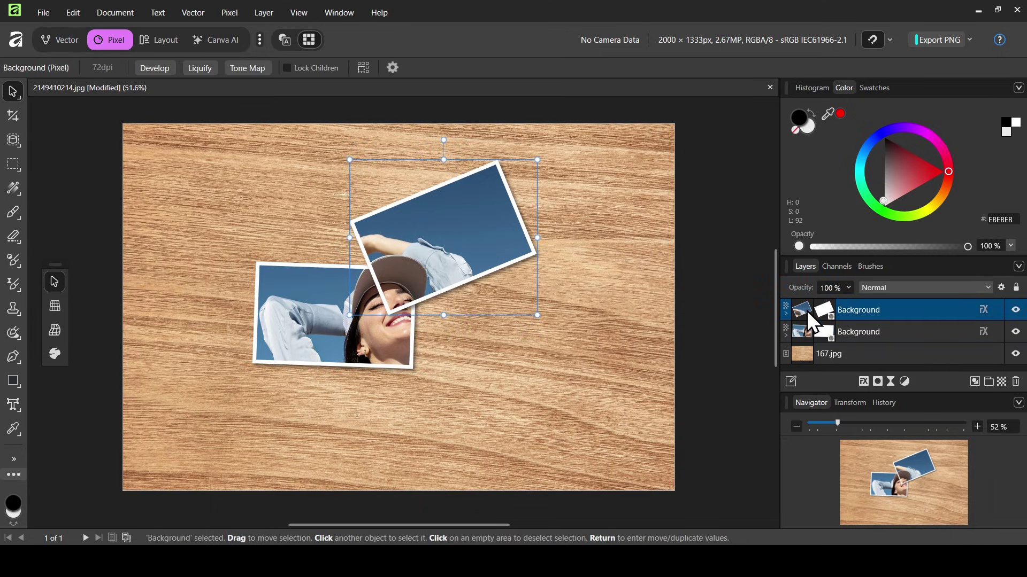
click(826, 316)
click(801, 306)
Duplicate the frame, move it down-right over her smile, and straighten it level
key(ctrl+j)
click(830, 309)
drag(448, 242, 467, 330)
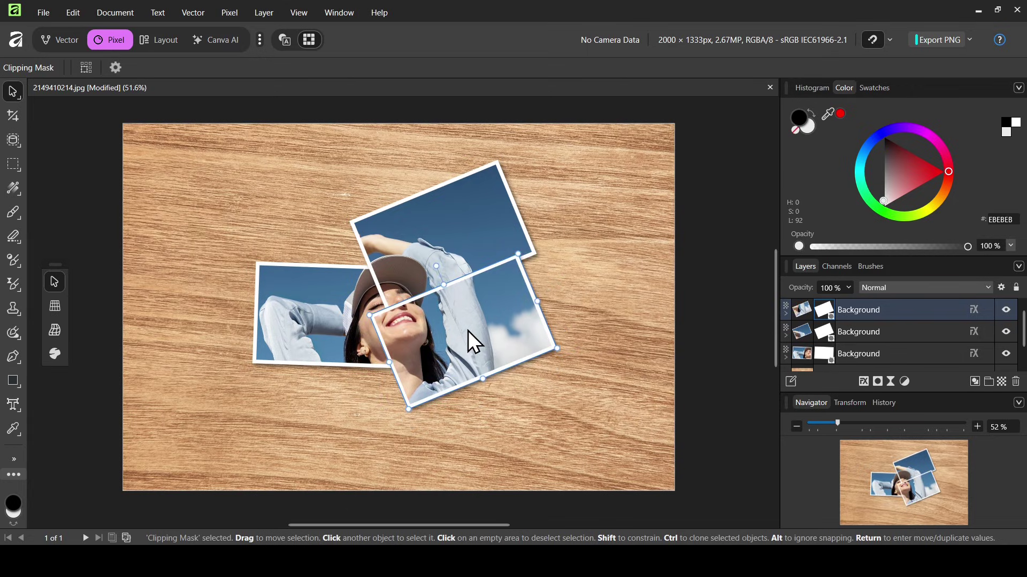
click(522, 246)
click(468, 336)
drag(463, 231, 489, 237)
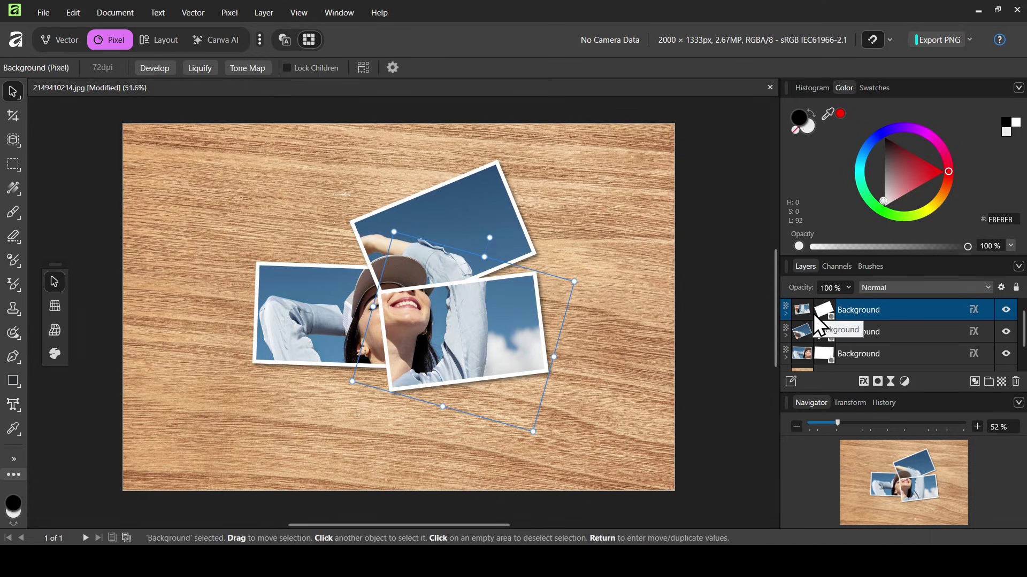
key(ctrl+z)
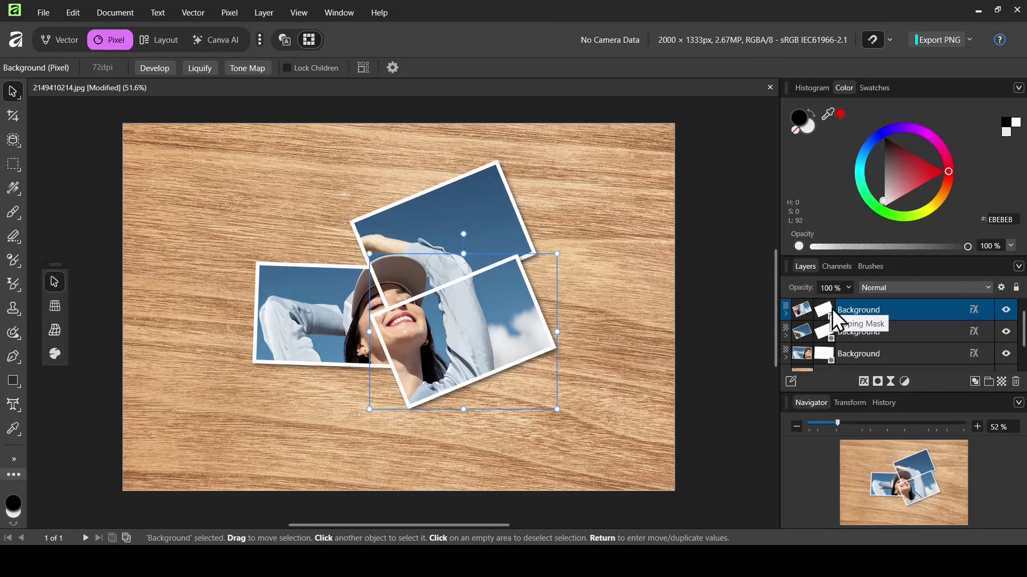
click(829, 310)
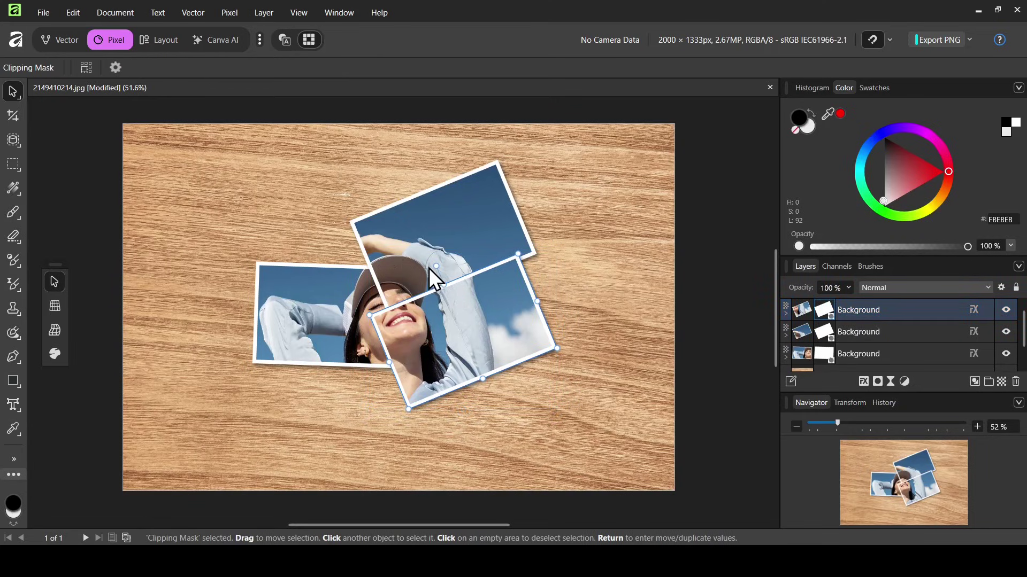
drag(436, 267, 463, 275)
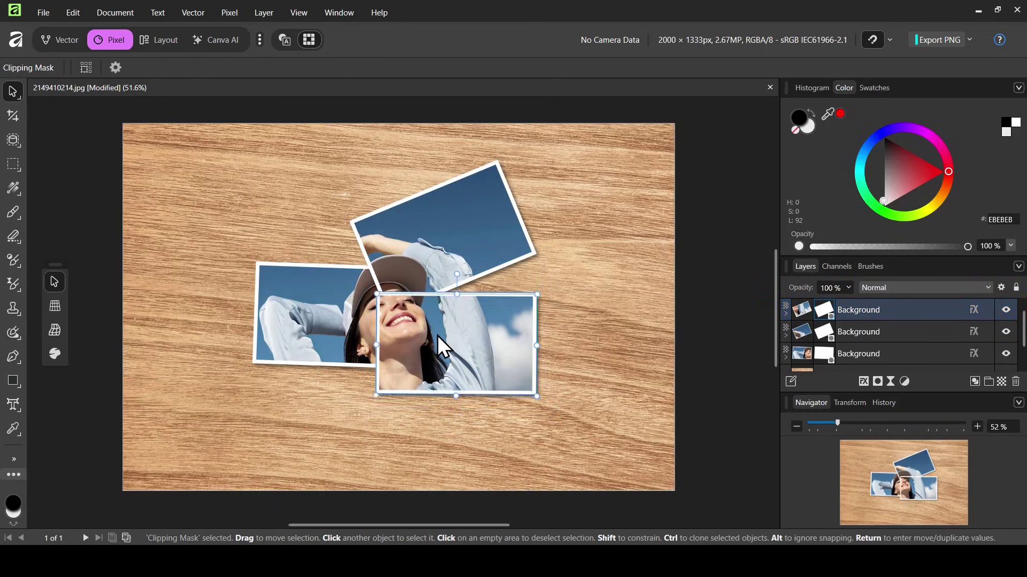
Move the next copy's frame down-left over her torso and tilt it about 26°
click(800, 313)
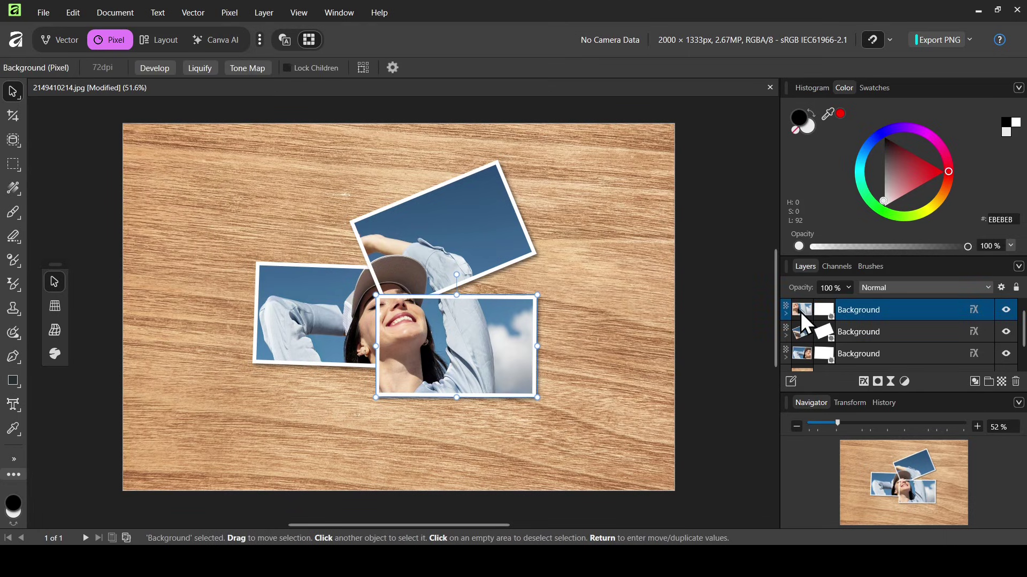
click(831, 310)
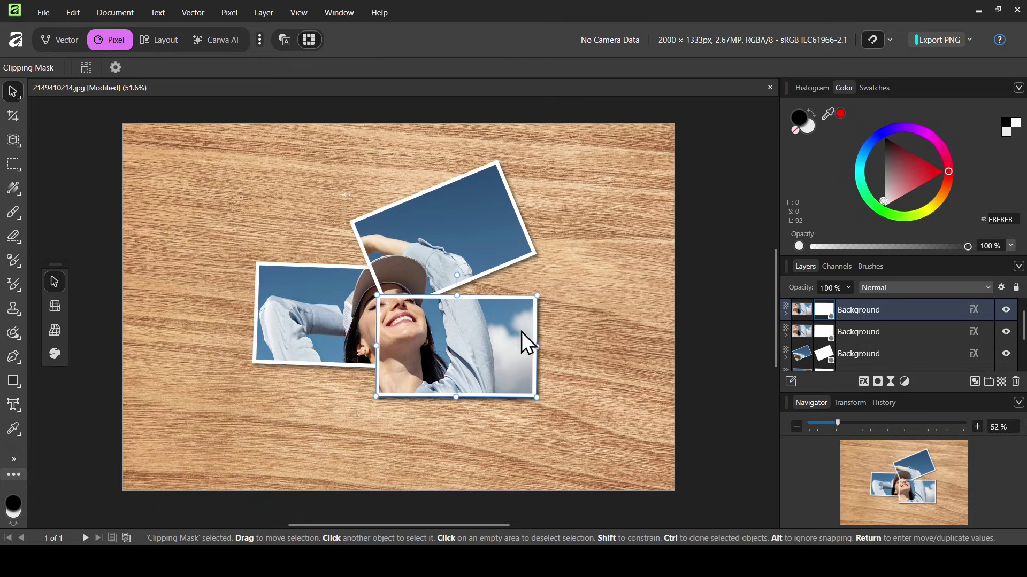
drag(513, 333, 403, 388)
drag(351, 328, 381, 335)
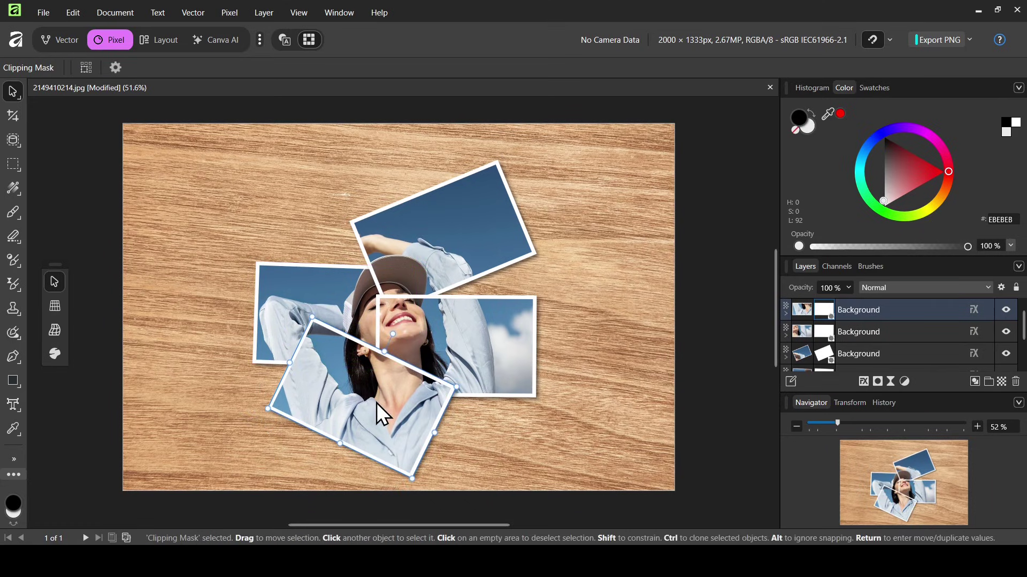
Move a copy's frame to the upper-left over the sky and raised arm, tilted 32.7°
click(804, 309)
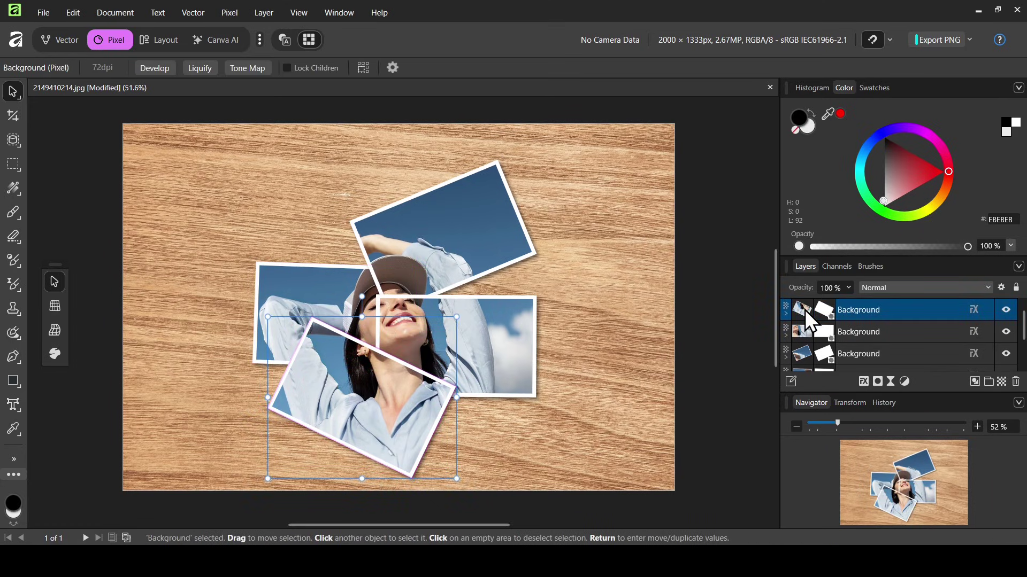
click(825, 309)
drag(348, 416, 320, 249)
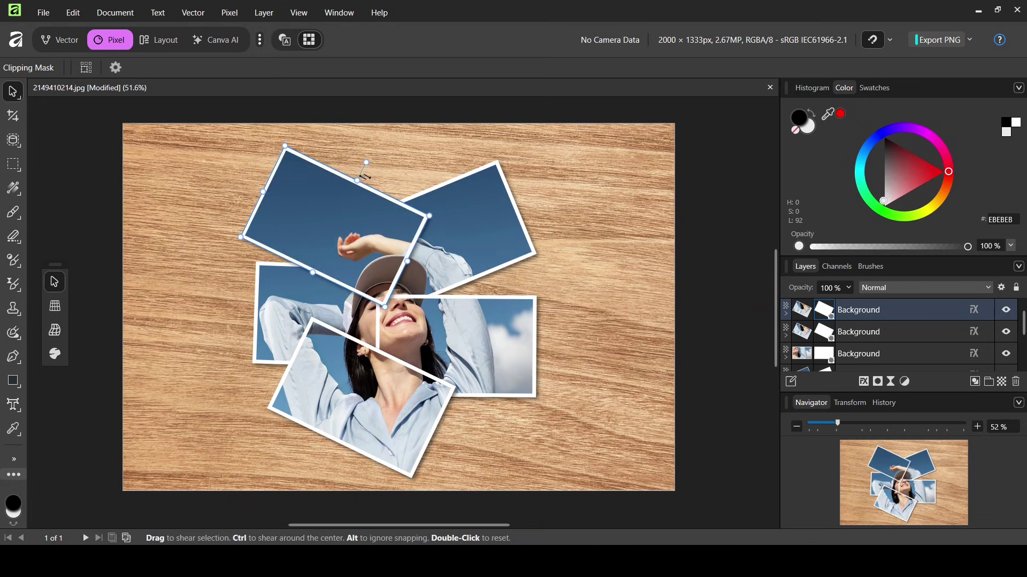
drag(366, 162, 253, 128)
Place another copy's frame at the right over the clouds with a steep tilt
click(802, 316)
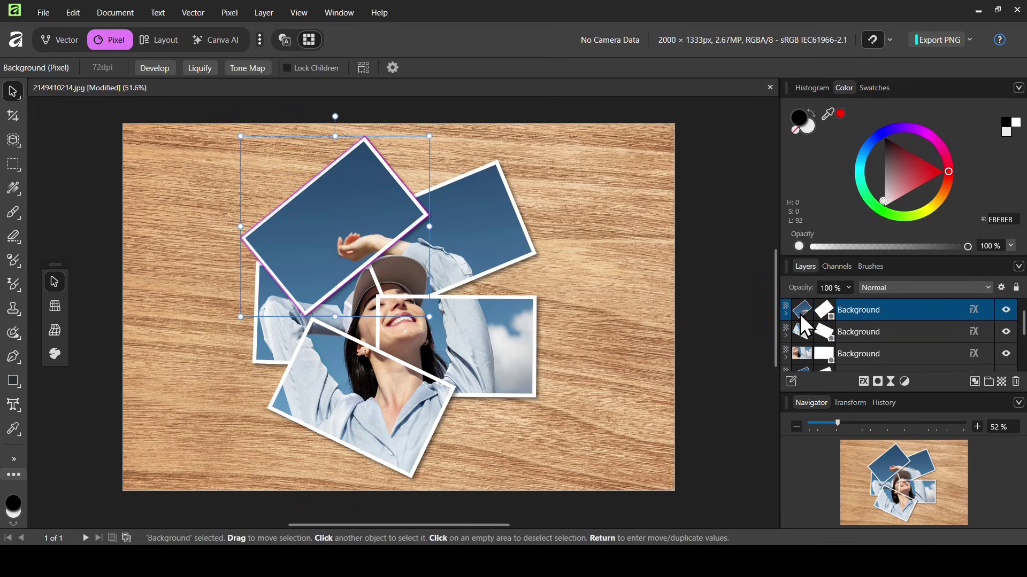
drag(800, 313, 828, 311)
drag(361, 216, 552, 277)
drag(479, 234, 566, 239)
drag(540, 284, 550, 287)
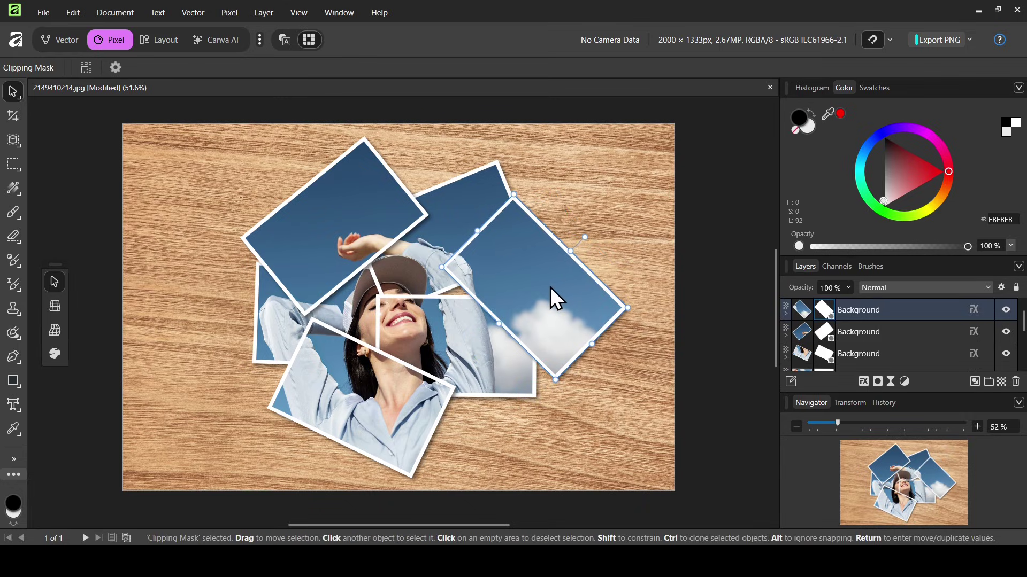
click(807, 312)
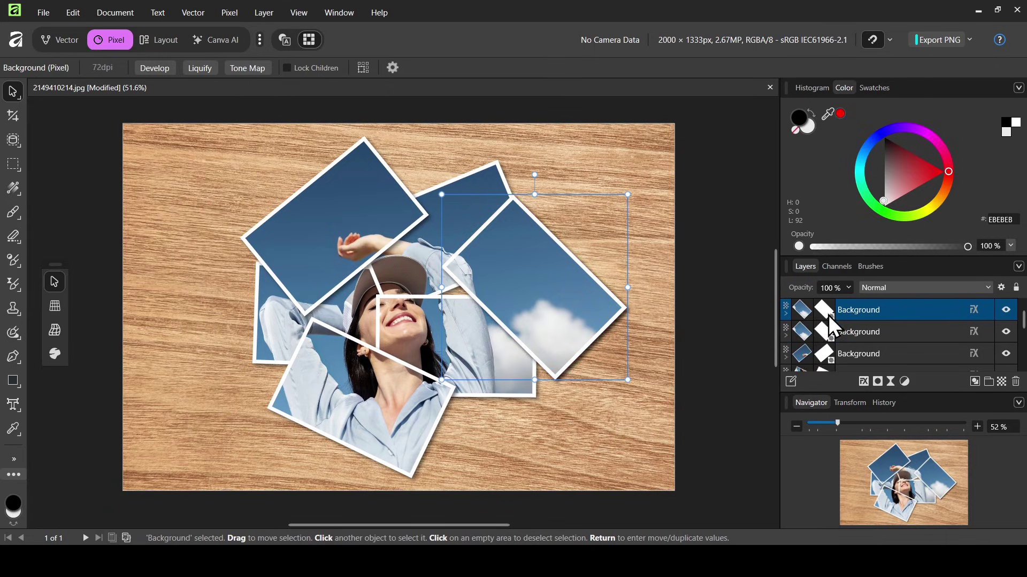
Move the top copy's frame lower-right over her arm and clouds, slightly tilted
click(829, 315)
drag(572, 291, 516, 404)
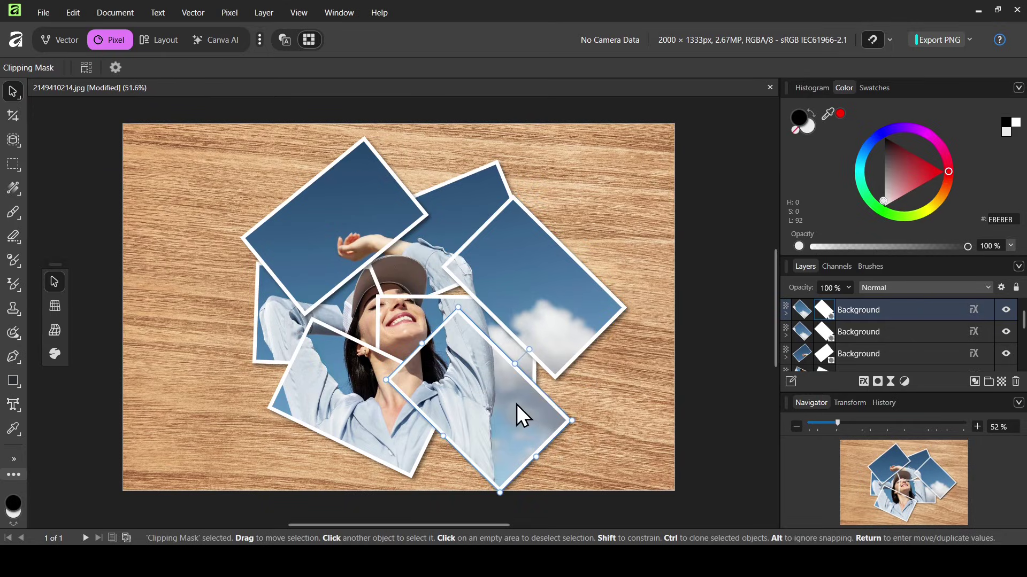
drag(527, 351, 454, 291)
mouse_move(483, 381)
mouse_down()
mouse_move(513, 389)
mouse_move(496, 385)
mouse_up()
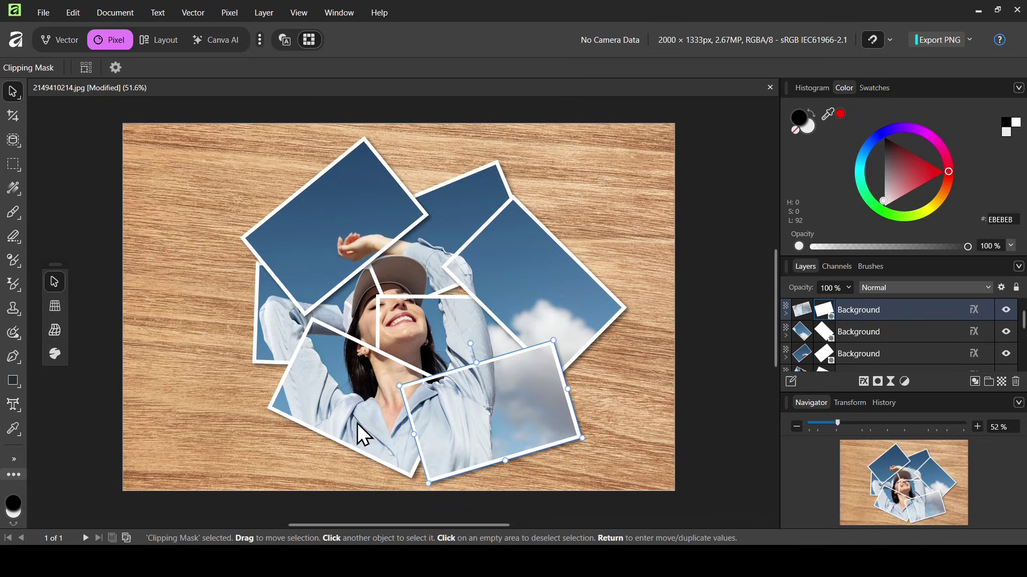
Place another copy's frame in the lower-left corner showing sky, nearly level
click(807, 311)
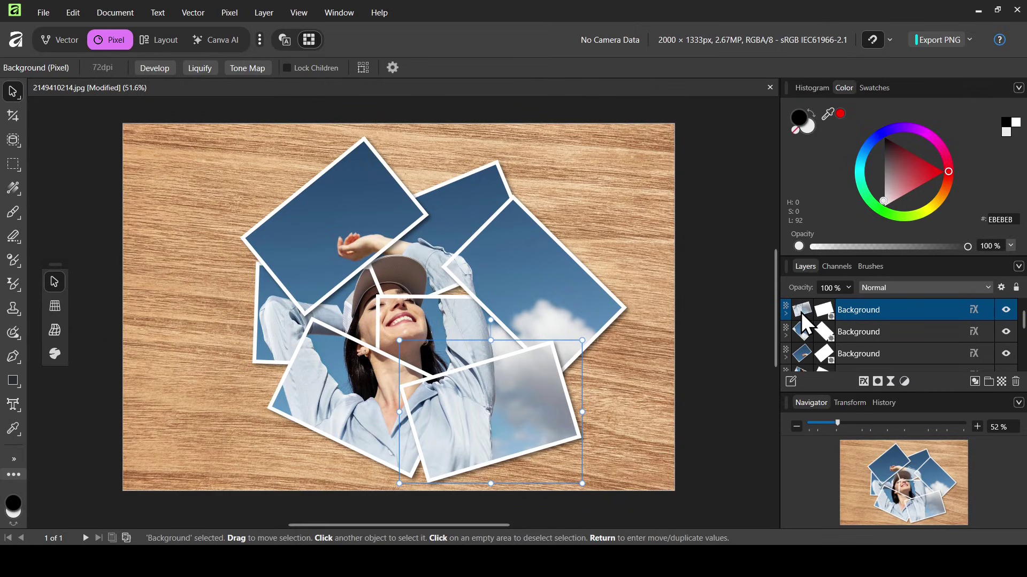
drag(801, 312, 833, 331)
drag(532, 393, 315, 398)
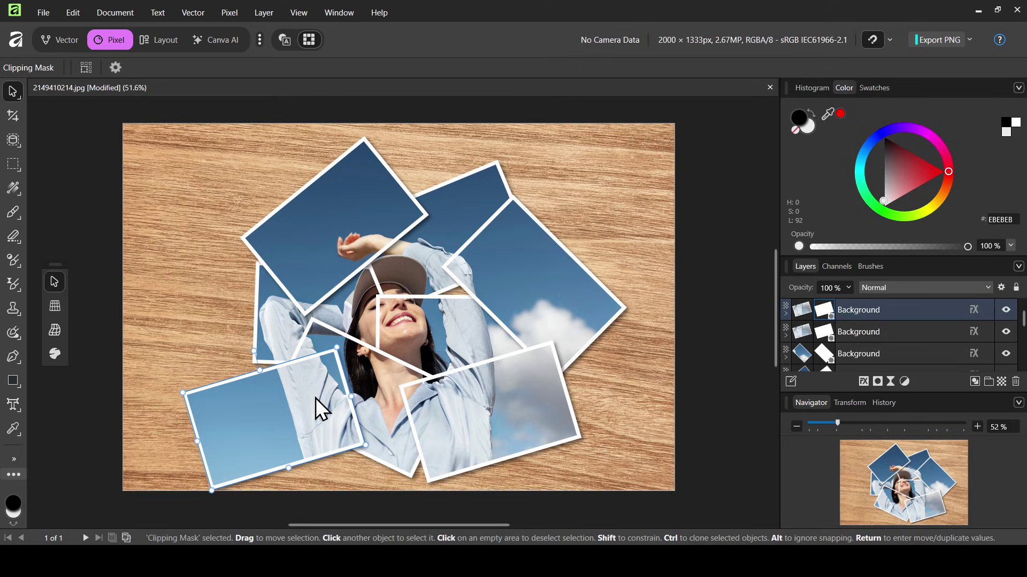
drag(236, 504, 326, 508)
drag(319, 419, 313, 411)
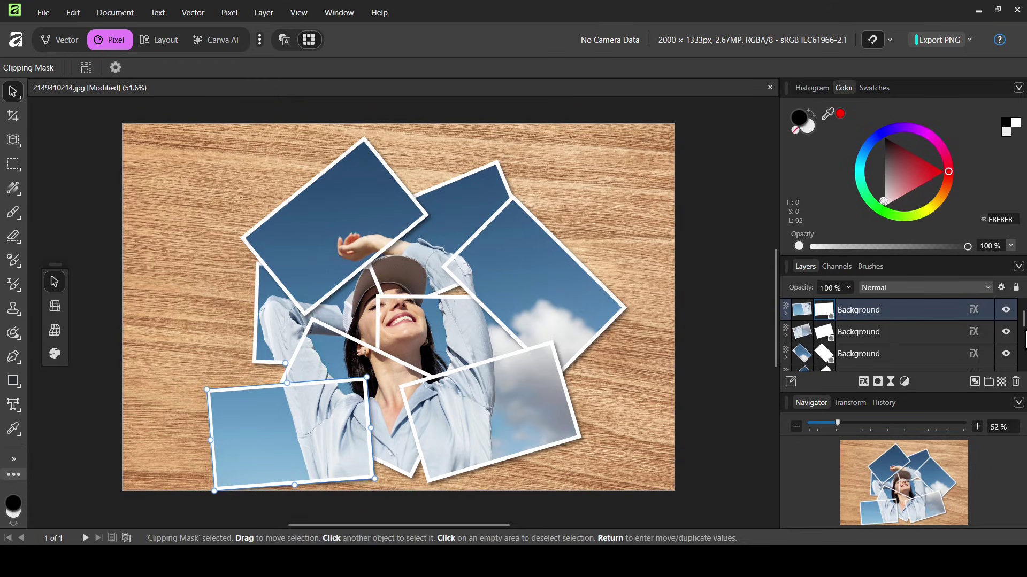
scroll(898, 342, down, 3)
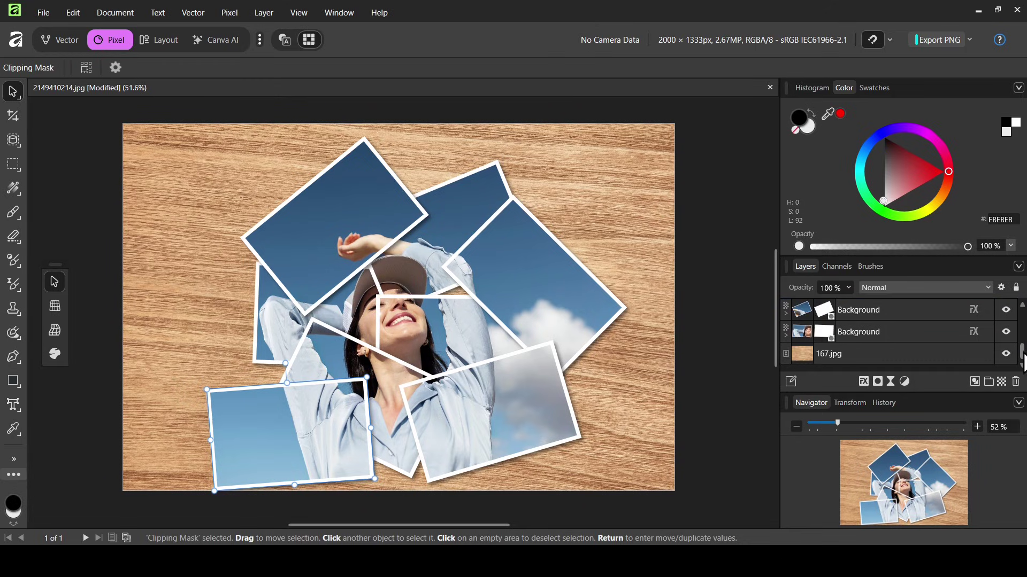
Add an HSL adjustment to the 167.jpg wood layer with Saturation Shift at -100%
click(854, 355)
click(1007, 354)
click(1008, 355)
click(904, 382)
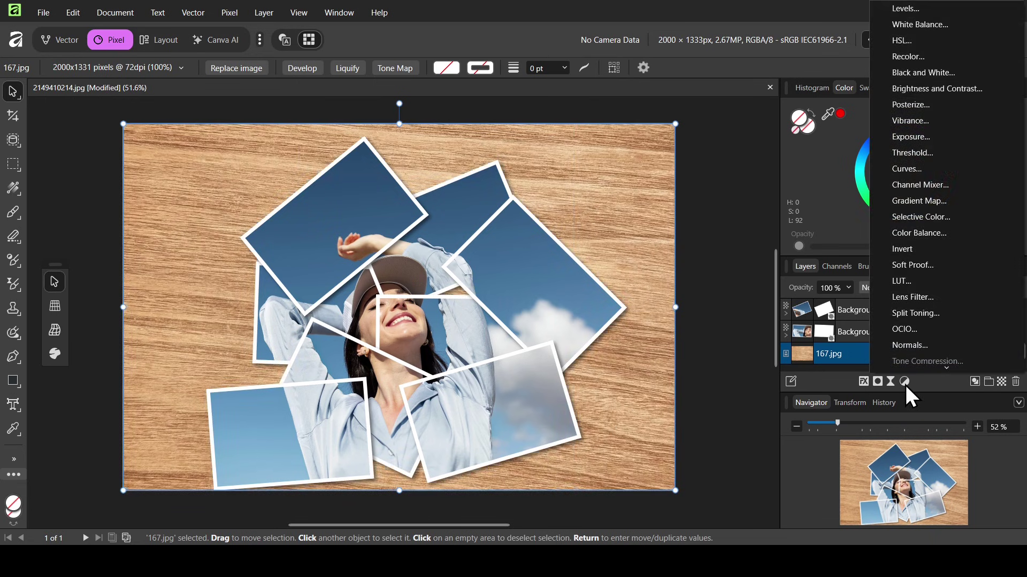
click(911, 40)
drag(591, 448, 468, 450)
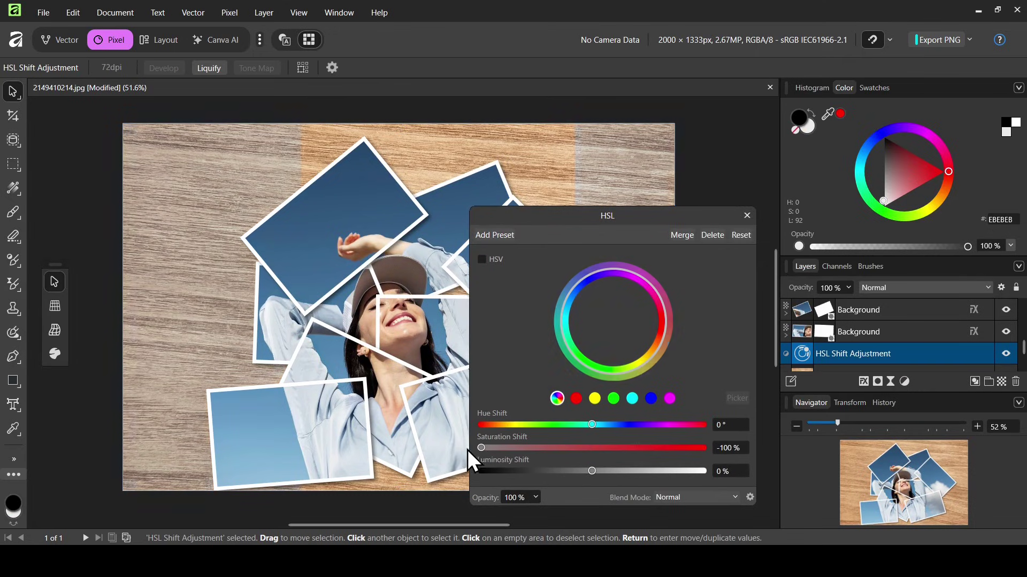
click(747, 215)
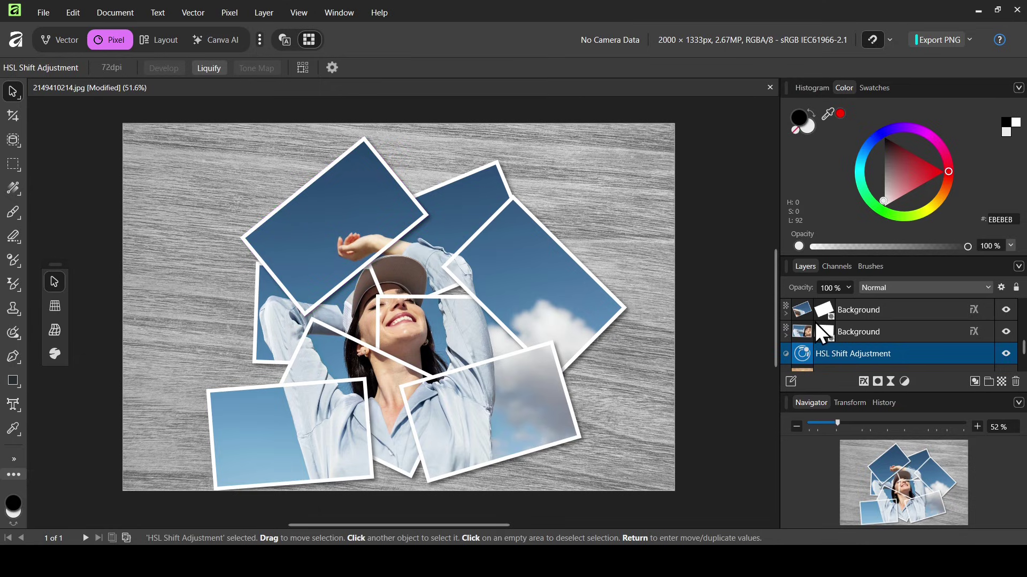
click(804, 335)
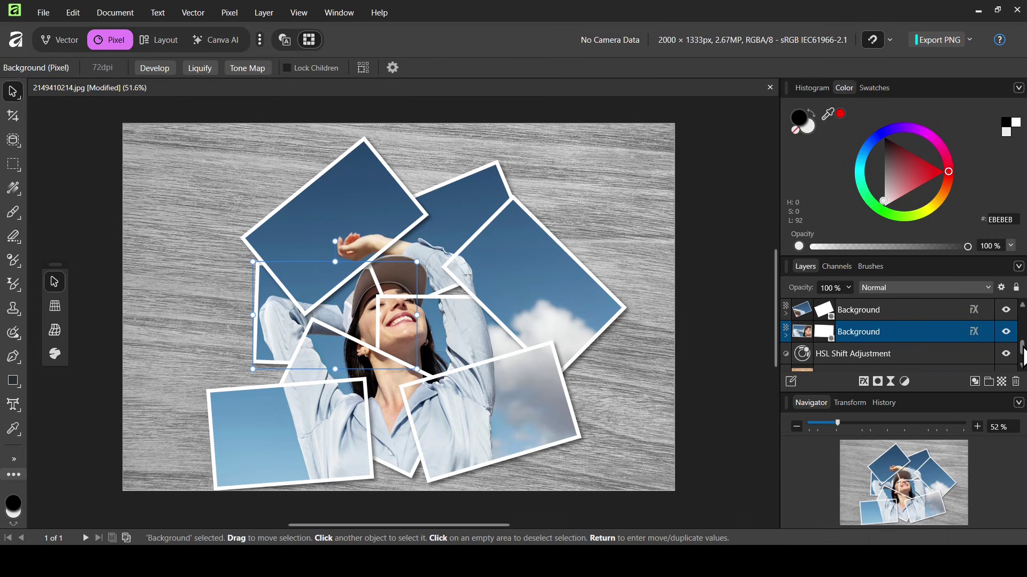
Select all eight photo frame layers and combine them into a single Group
drag(1024, 355, 1024, 315)
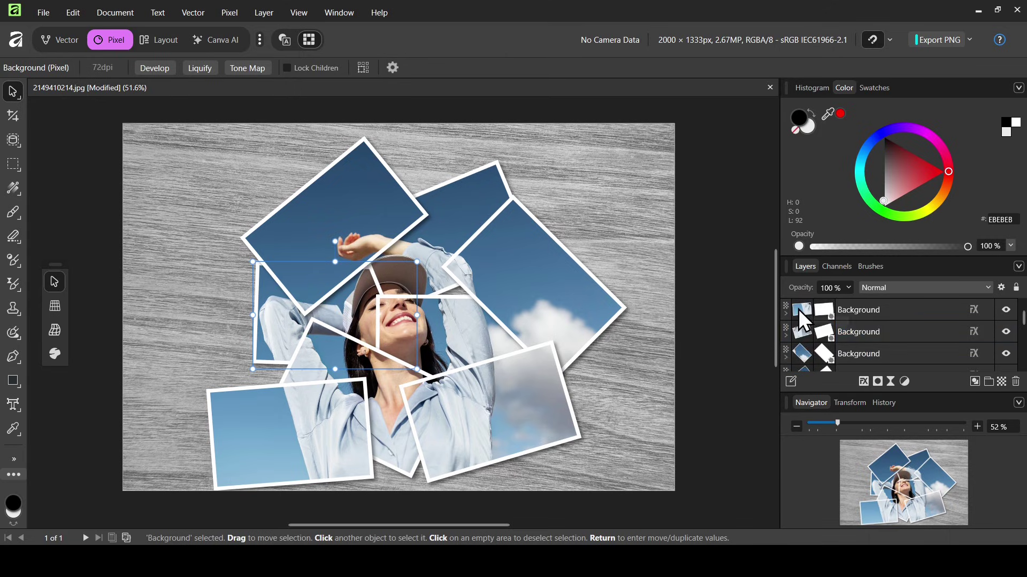
shift+click(805, 310)
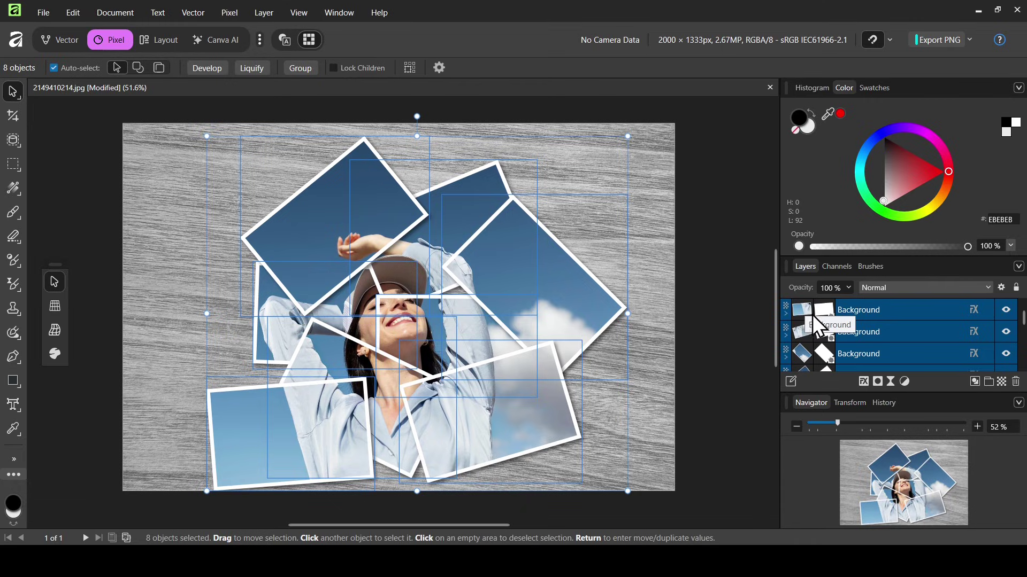
click(989, 381)
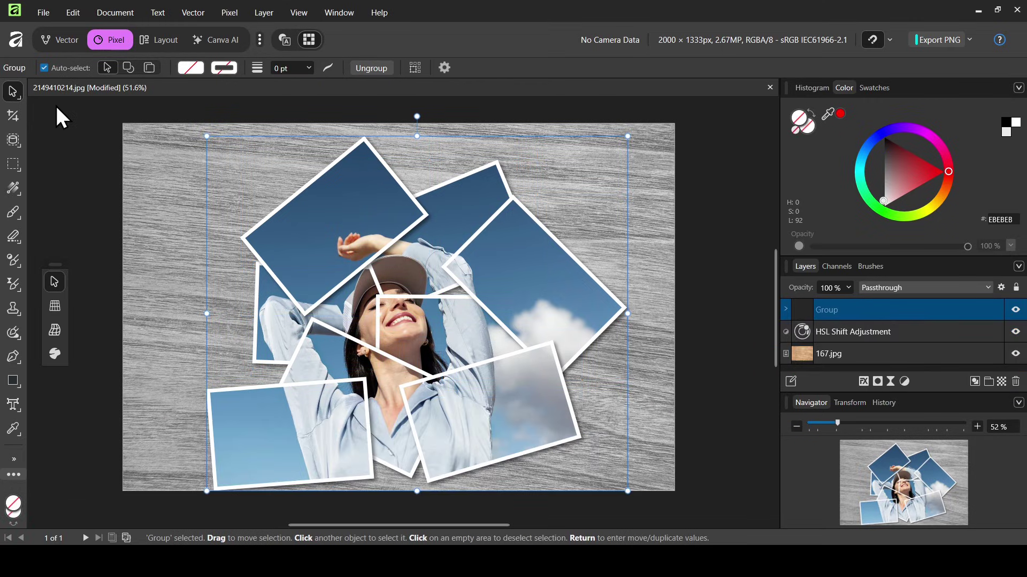